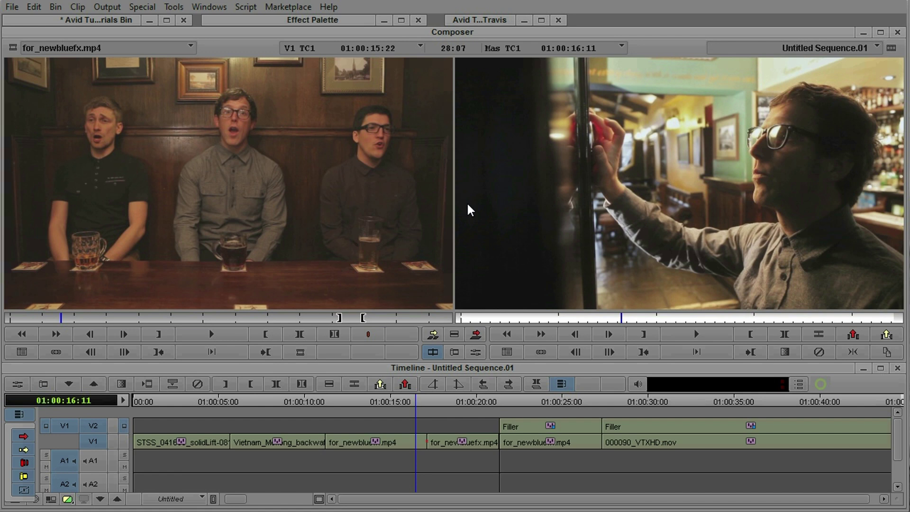
# - Apply the NewBlue Titler Pro effect to the empty V2 filler, starting at about 01:00:11:05 in the sequence
pyautogui.doubleClick(260, 22)
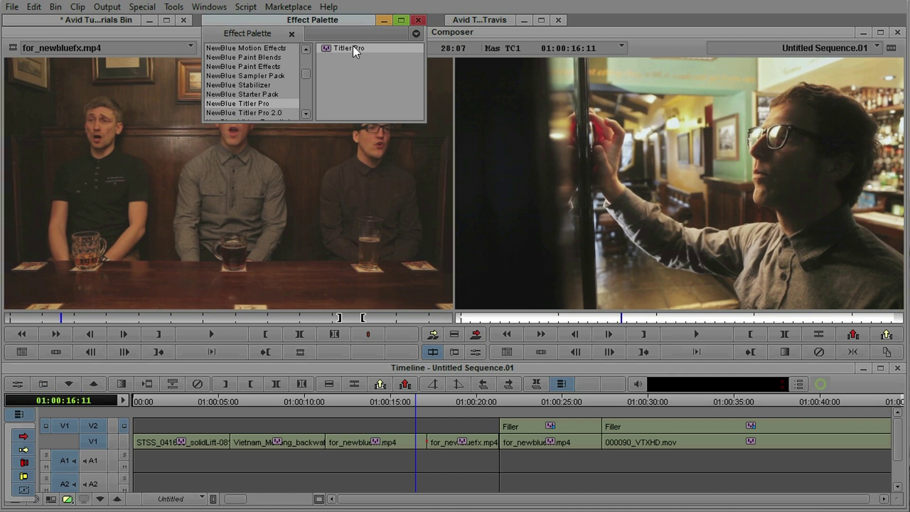
pyautogui.moveTo(356, 51); pyautogui.dragTo(568, 435)
pyautogui.moveTo(416, 403); pyautogui.dragTo(327, 407)
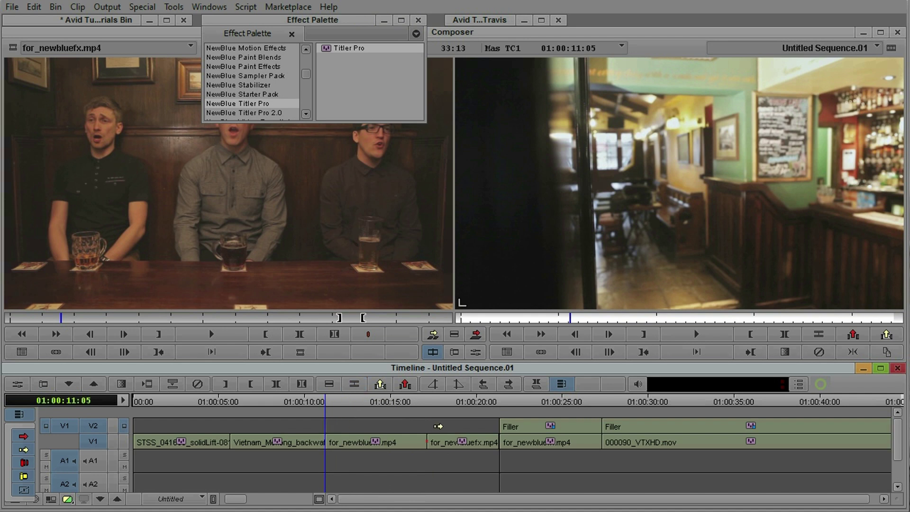
pyautogui.moveTo(337, 47); pyautogui.dragTo(413, 427)
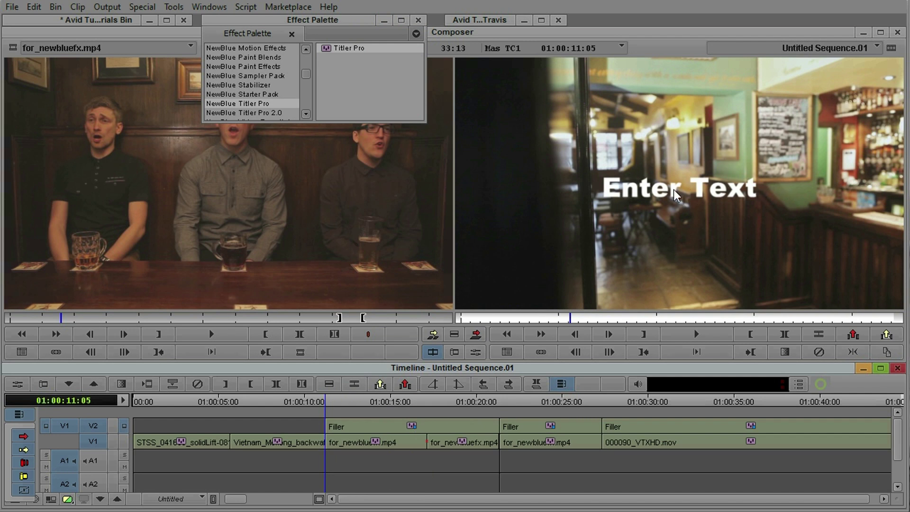
# - Launch the Titler Pro user interface from the effect's settings and zoom its timeline out to fit the whole title
pyautogui.click(476, 351)
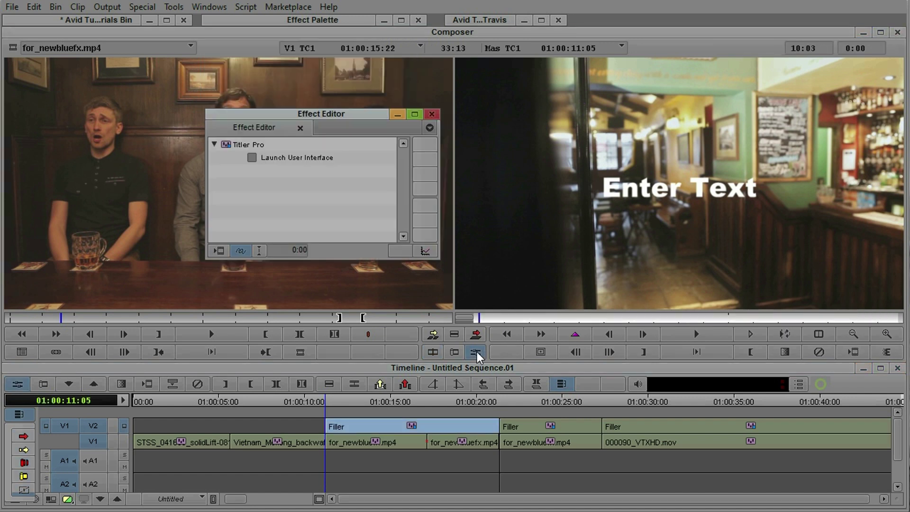
pyautogui.click(252, 159)
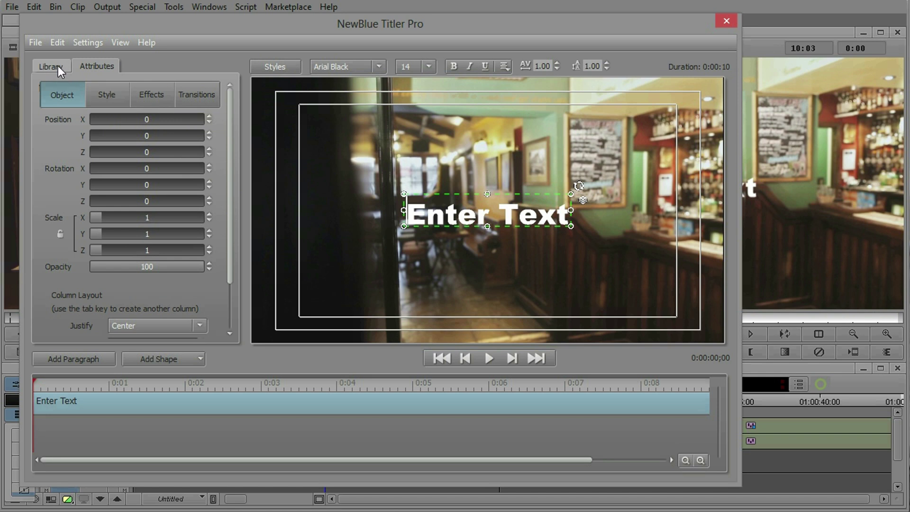
pyautogui.click(684, 461)
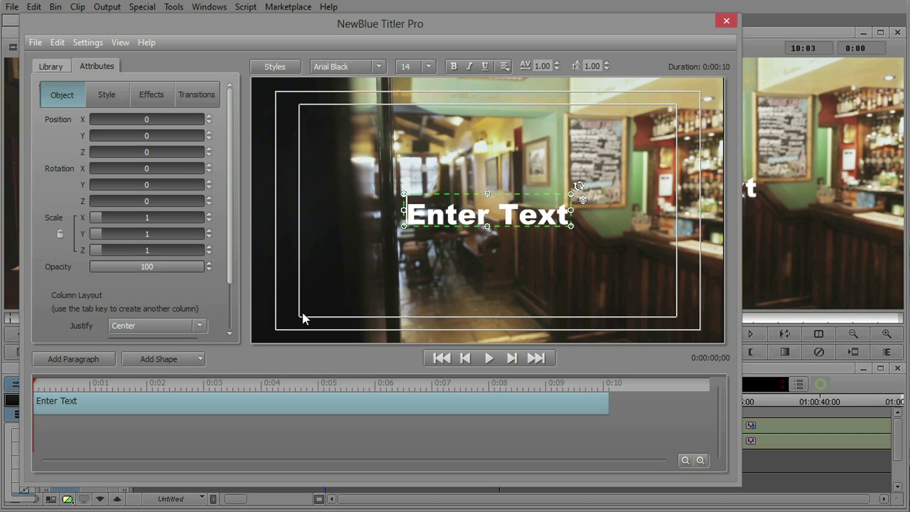
# - Try the Safe Margins 4:3 Inside 16:9 overlay, and switch back to the standard Safe Margins
pyautogui.click(118, 43)
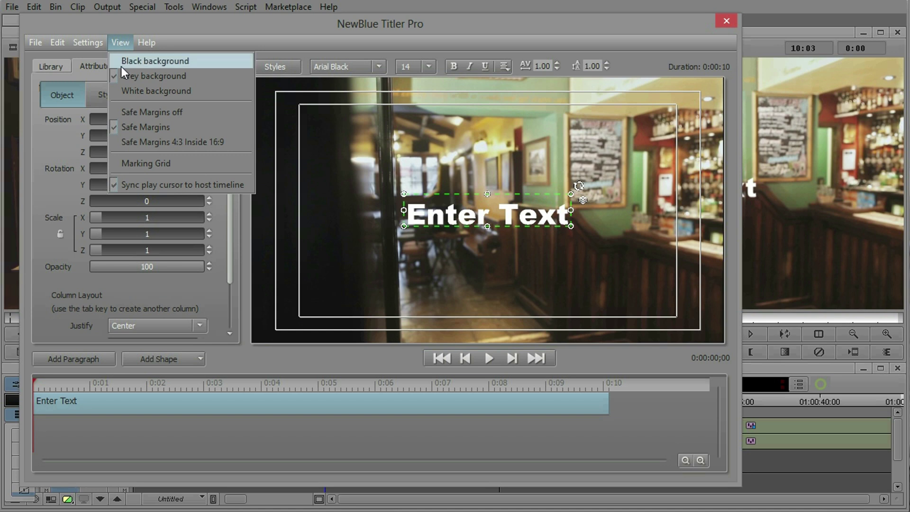
pyautogui.click(169, 144)
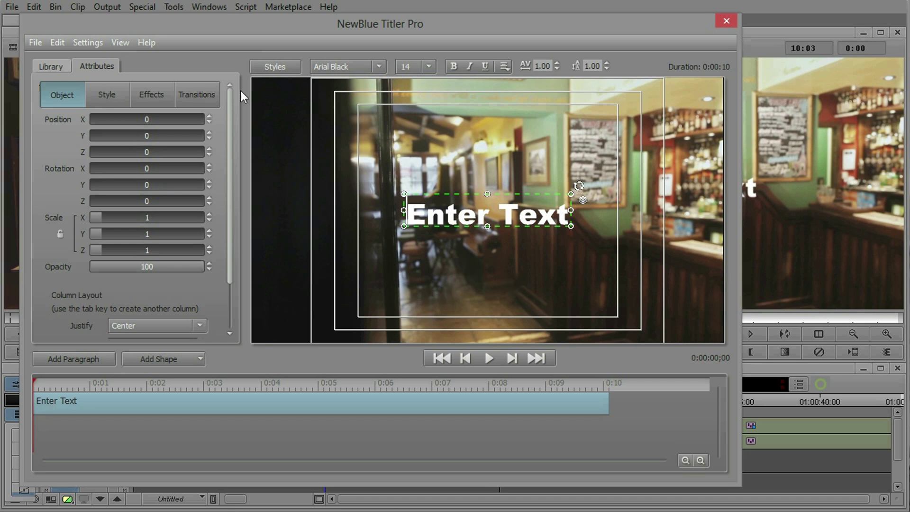
pyautogui.click(129, 43)
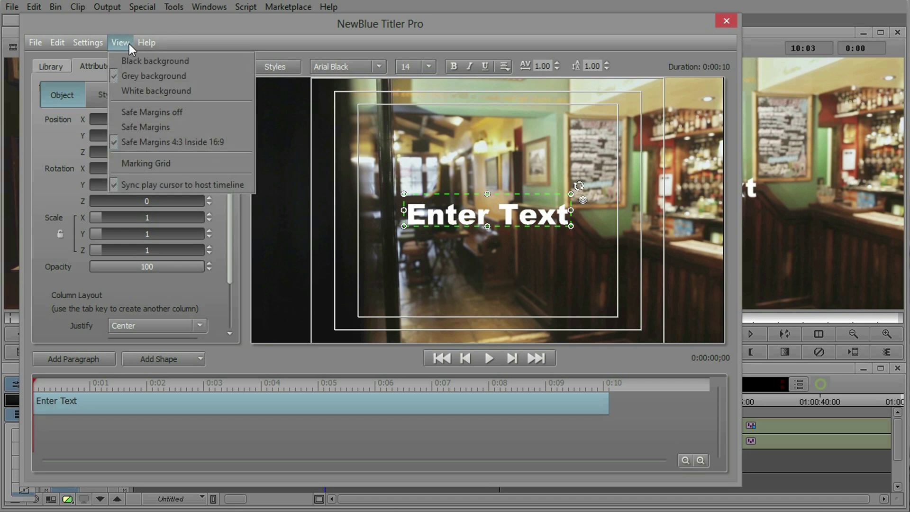
pyautogui.click(140, 126)
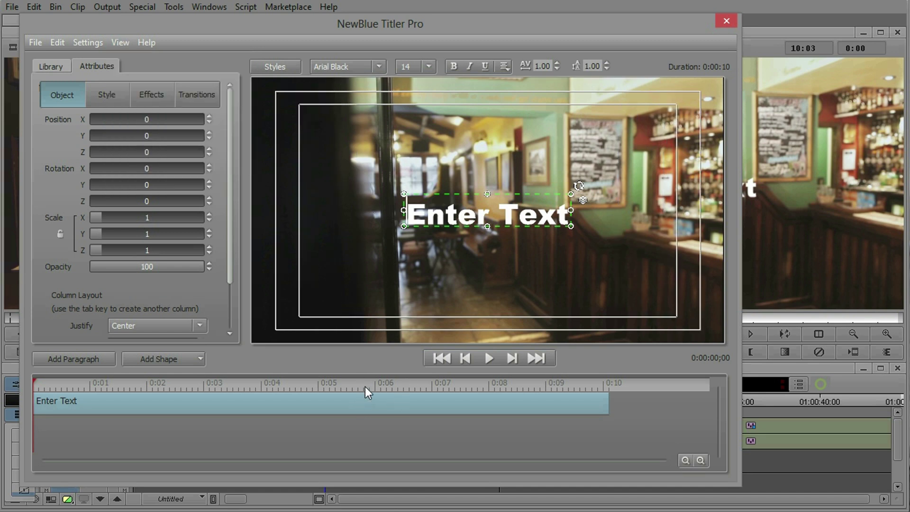
# - Move the title playhead to about 0:00:02;05 and replace the placeholder text with "The Keplers"
pyautogui.moveTo(364, 385); pyautogui.dragTo(160, 385)
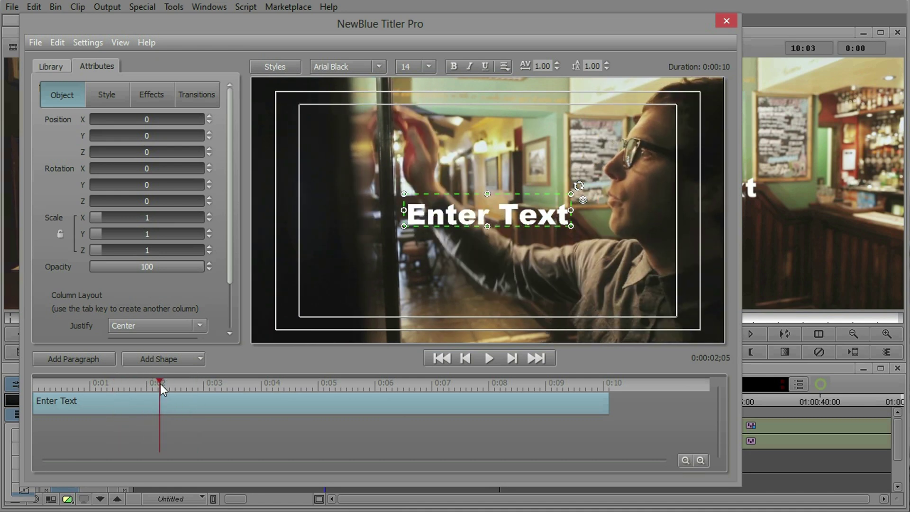
pyautogui.doubleClick(473, 220)
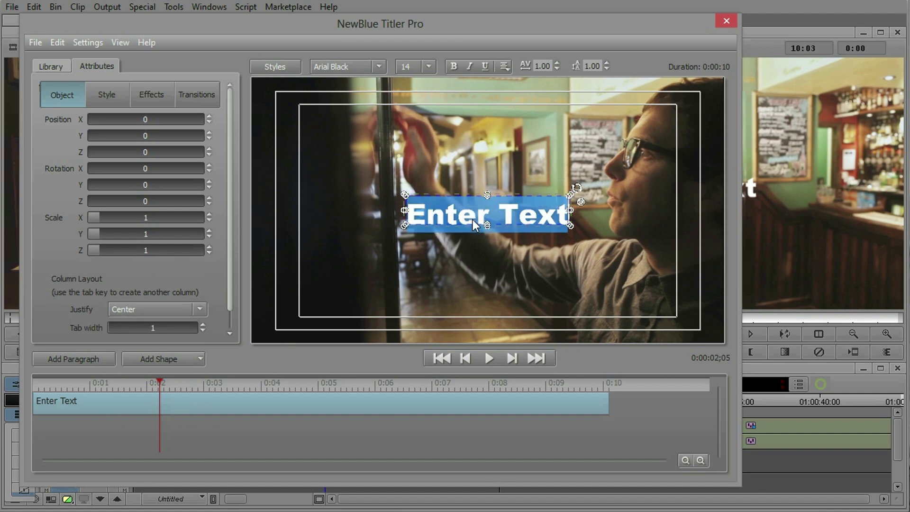
pyautogui.write('The Keplers')
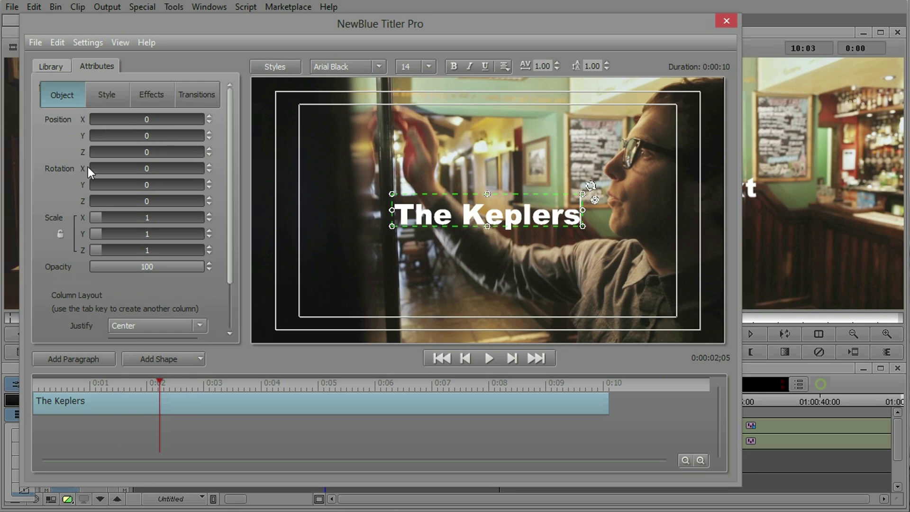
# - Scale the "The Keplers" title uniformly to 1.3 and place it at about X -1.5, Y 0, with Z reset to 0
pyautogui.moveTo(132, 121)
pyautogui.mouseDown()
pyautogui.moveTo(146, 120)
pyautogui.moveTo(135, 120)
pyautogui.moveTo(140, 134)
pyautogui.mouseUp()
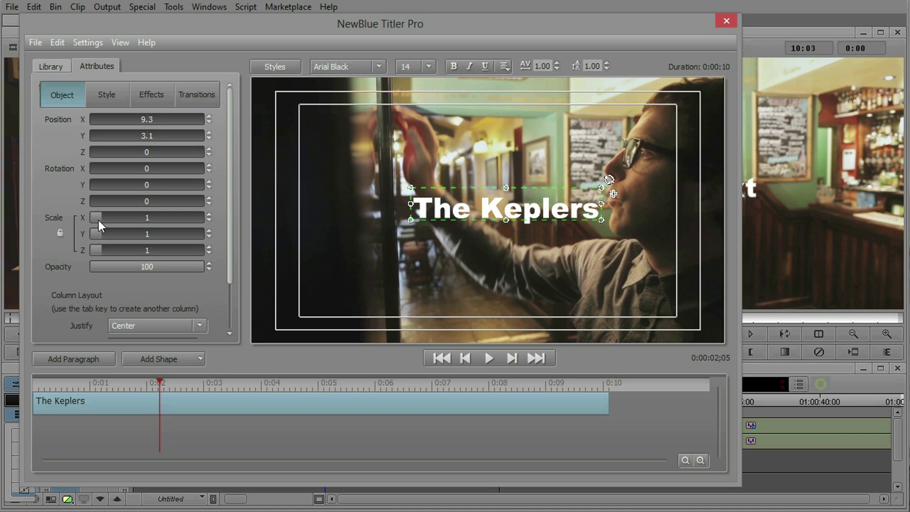
pyautogui.moveTo(100, 217)
pyautogui.mouseDown()
pyautogui.moveTo(135, 217)
pyautogui.moveTo(101, 217)
pyautogui.moveTo(117, 218)
pyautogui.moveTo(110, 218)
pyautogui.mouseUp()
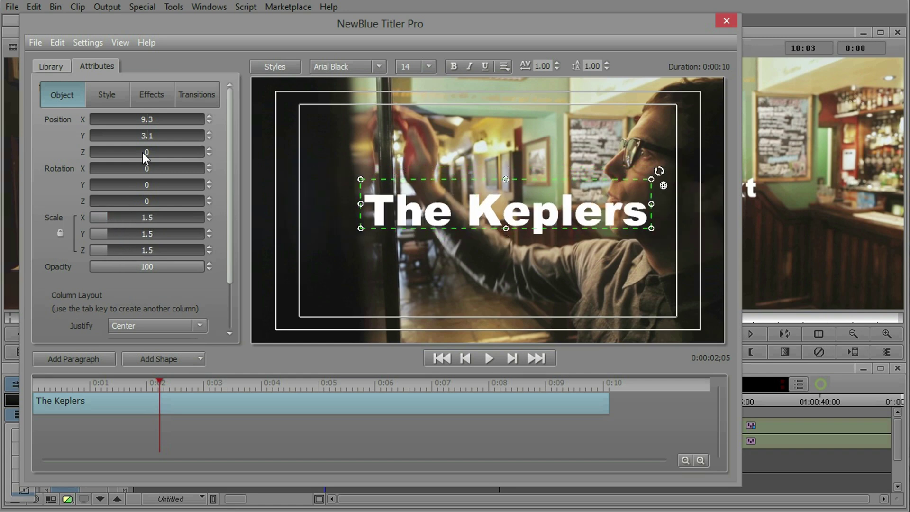
pyautogui.moveTo(140, 151)
pyautogui.mouseDown()
pyautogui.moveTo(206, 158)
pyautogui.moveTo(71, 158)
pyautogui.moveTo(181, 161)
pyautogui.moveTo(134, 162)
pyautogui.mouseUp()
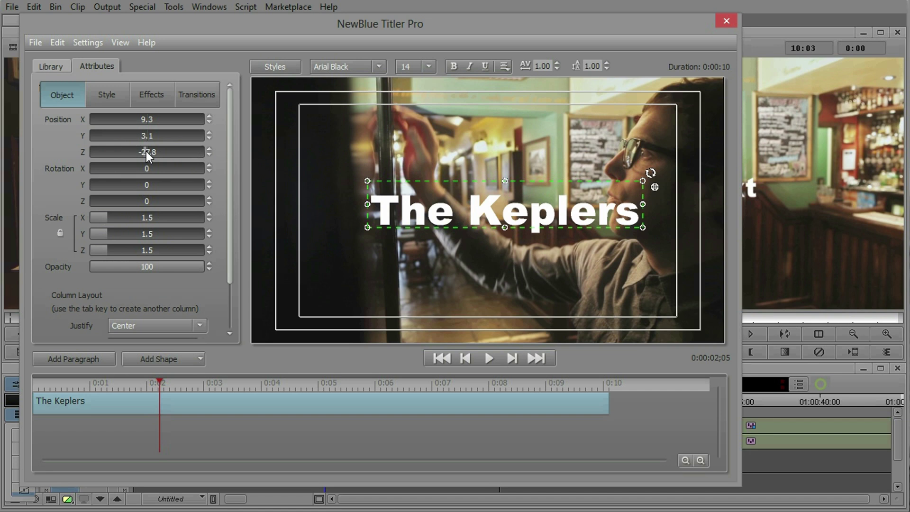
pyautogui.doubleClick(146, 152)
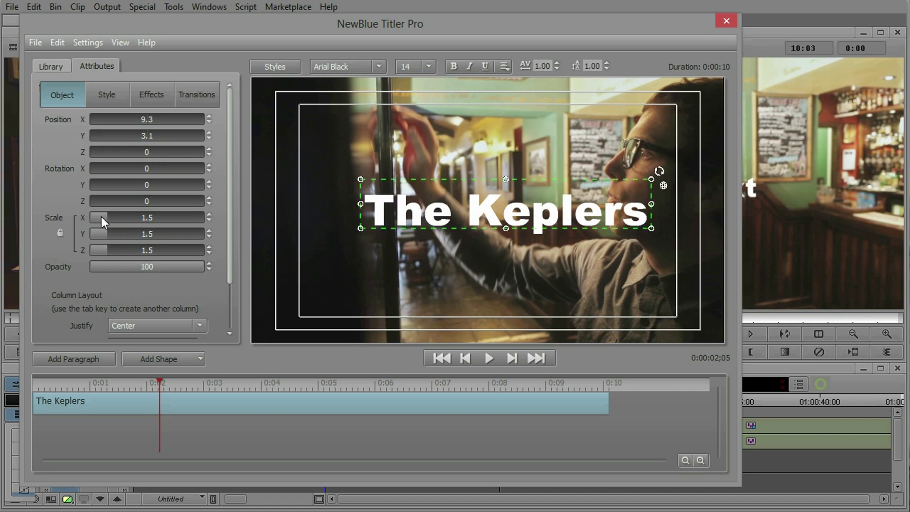
pyautogui.moveTo(106, 217); pyautogui.dragTo(99, 216)
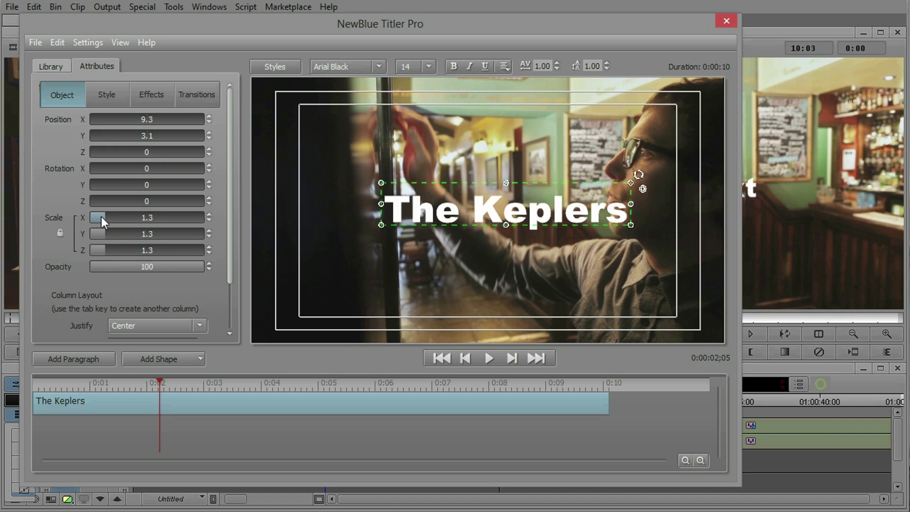
pyautogui.moveTo(452, 180); pyautogui.dragTo(431, 189)
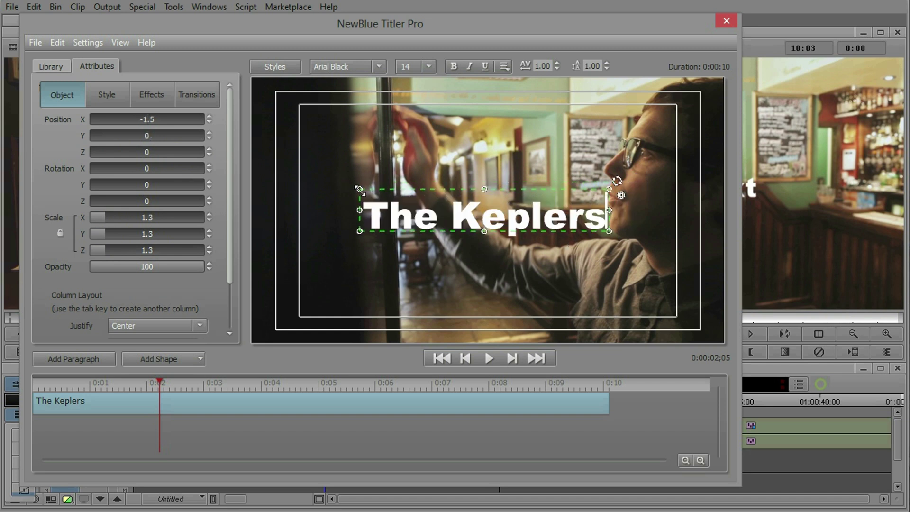
# - Try enlarging the title to about 1.7 scale and stretching its frame by the handles, and undo these changes
pyautogui.moveTo(359, 189); pyautogui.dragTo(327, 173)
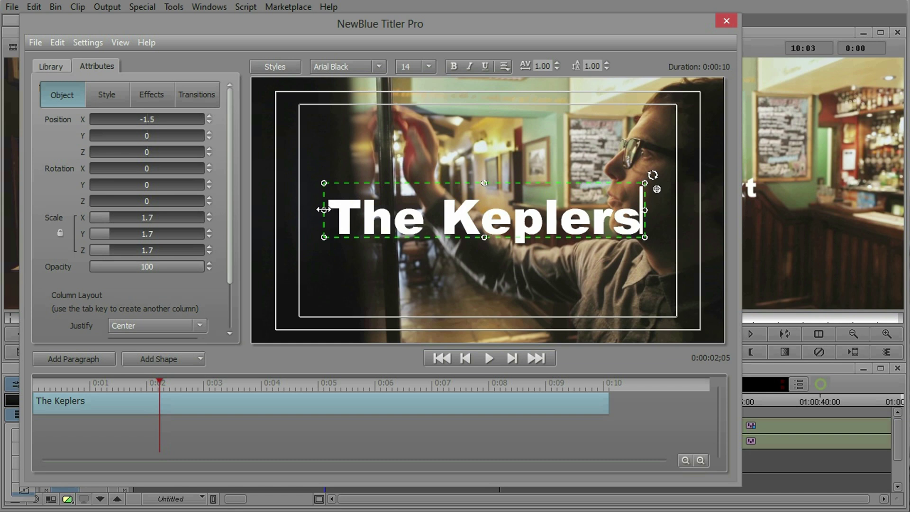
pyautogui.moveTo(324, 209)
pyautogui.mouseDown()
pyautogui.moveTo(457, 209)
pyautogui.moveTo(307, 209)
pyautogui.mouseUp()
pyautogui.moveTo(484, 183)
pyautogui.mouseDown()
pyautogui.moveTo(490, 132)
pyautogui.moveTo(493, 193)
pyautogui.mouseUp()
pyautogui.hotkey('ctrl', 'z')
pyautogui.hotkey('ctrl', 'z')
pyautogui.hotkey('ctrl', 'z')
pyautogui.hotkey('ctrl', 'z')
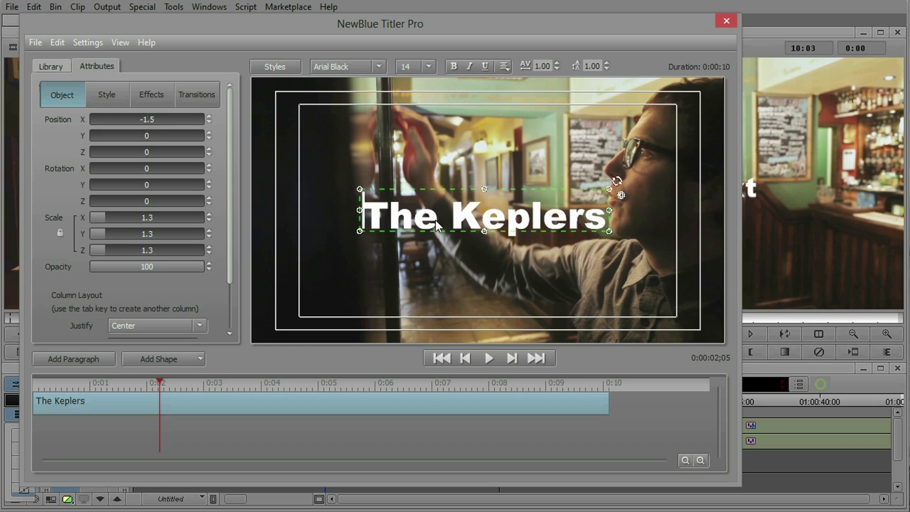
# - Add a second line reading "down", in quotation marks, beneath "The Keplers"
pyautogui.click(604, 221)
pyautogui.press('Return')
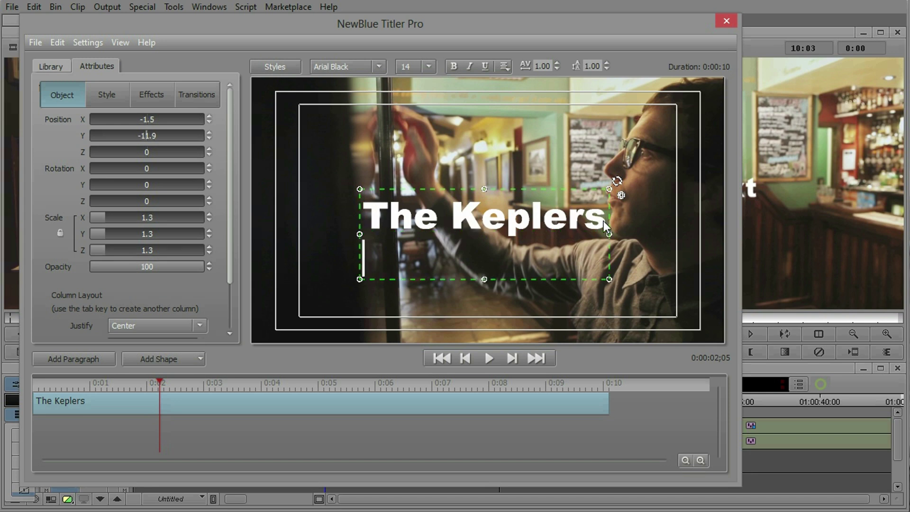
pyautogui.write('"down"')
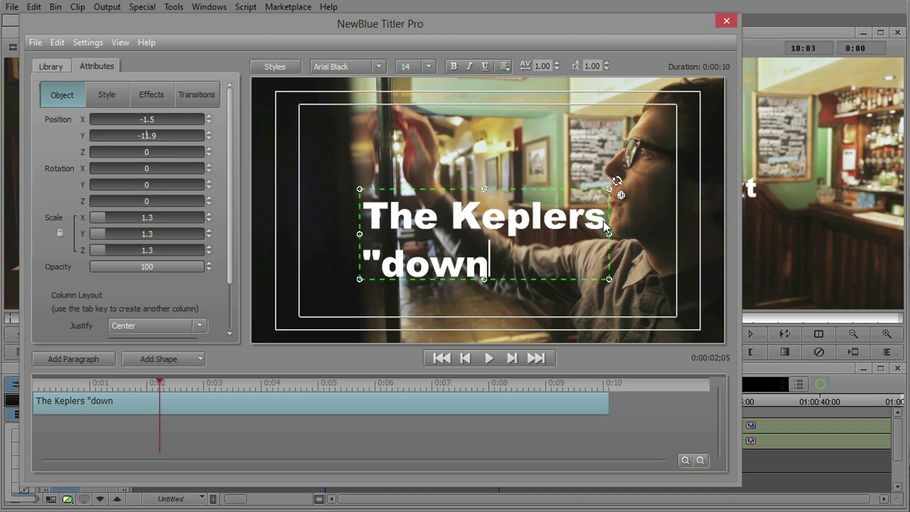
# - Try center and right alignment on the two-line title, and finish with left alignment
pyautogui.click(509, 66)
pyautogui.click(514, 84)
pyautogui.click(508, 67)
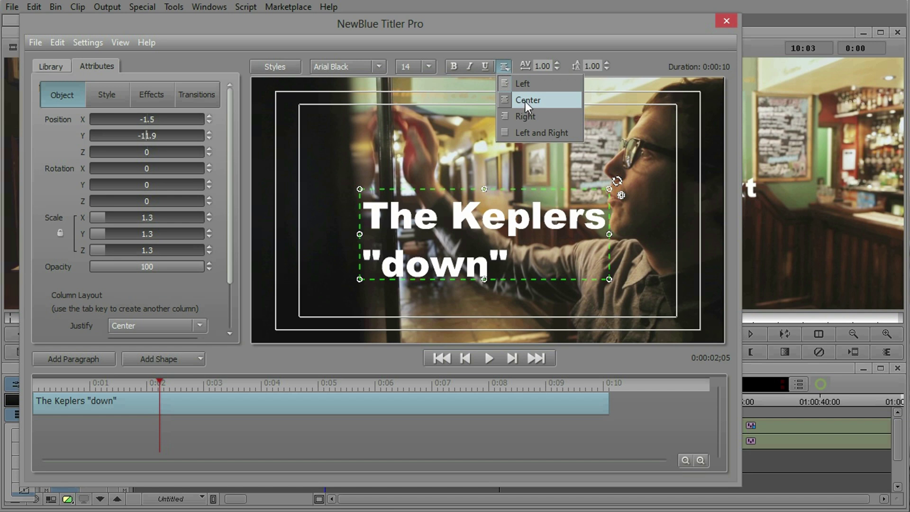
pyautogui.click(525, 101)
pyautogui.click(504, 66)
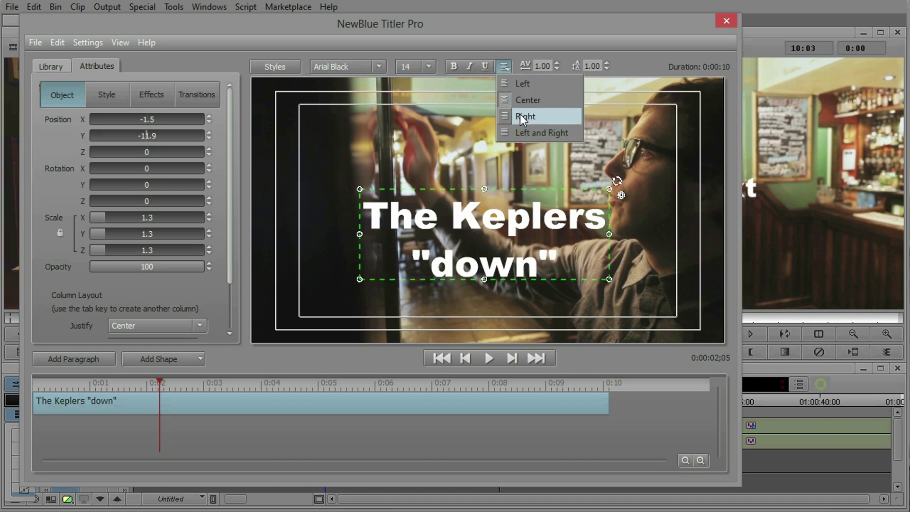
pyautogui.click(519, 114)
pyautogui.click(503, 67)
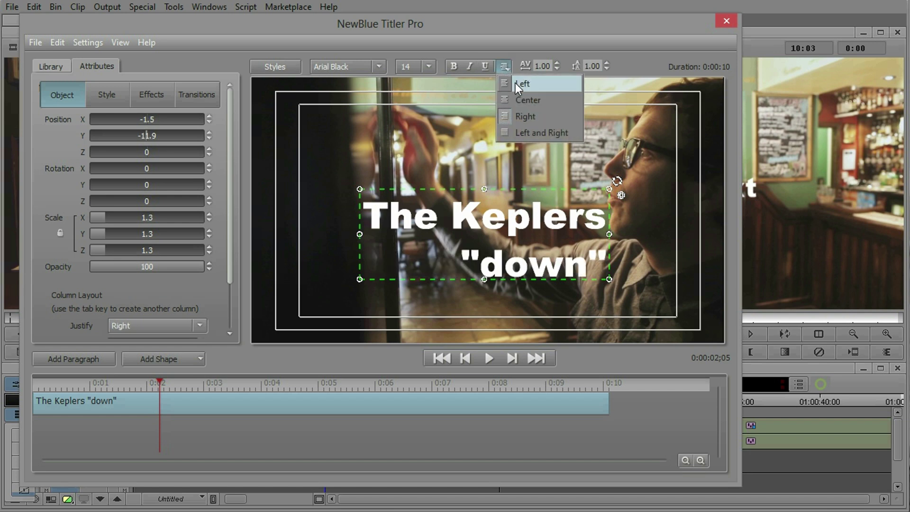
pyautogui.click(521, 83)
pyautogui.click(504, 67)
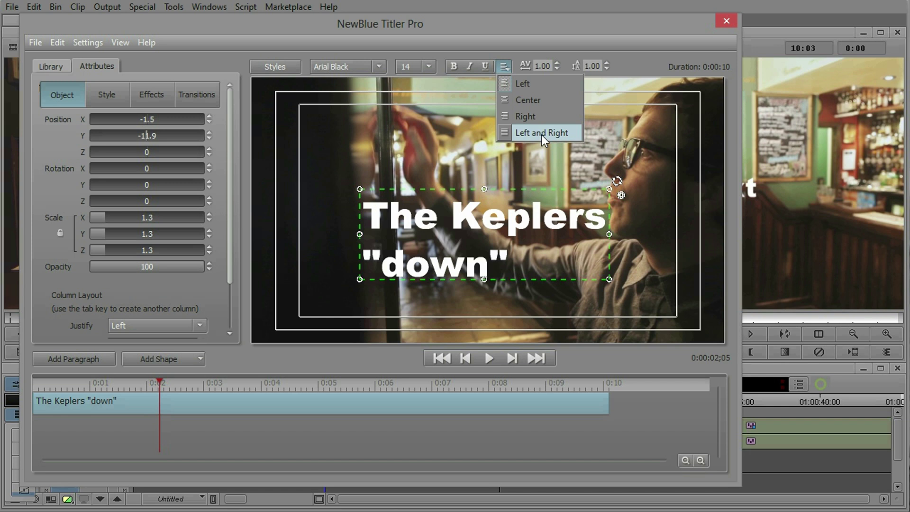
pyautogui.click(526, 88)
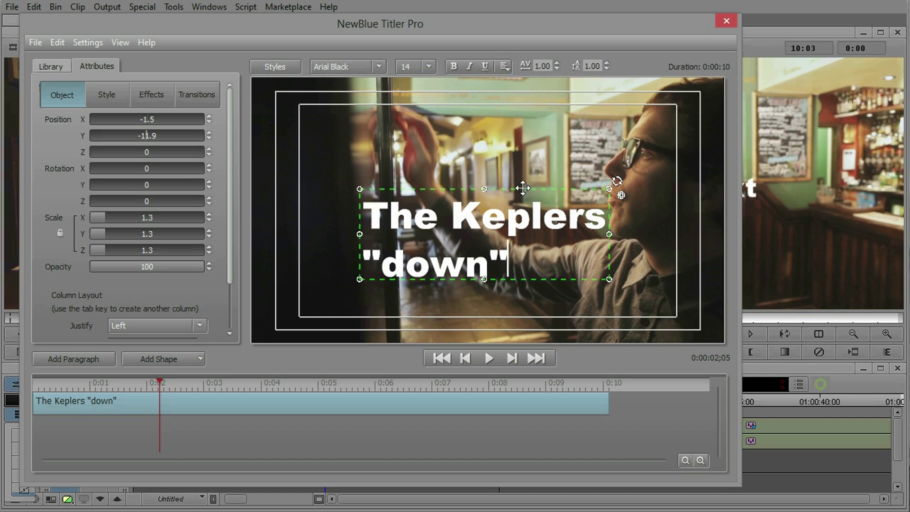
# - Reposition the two-line title near the upper edge of the safe area, at about X 26.6, Y 37.2
pyautogui.moveTo(523, 191); pyautogui.dragTo(539, 172)
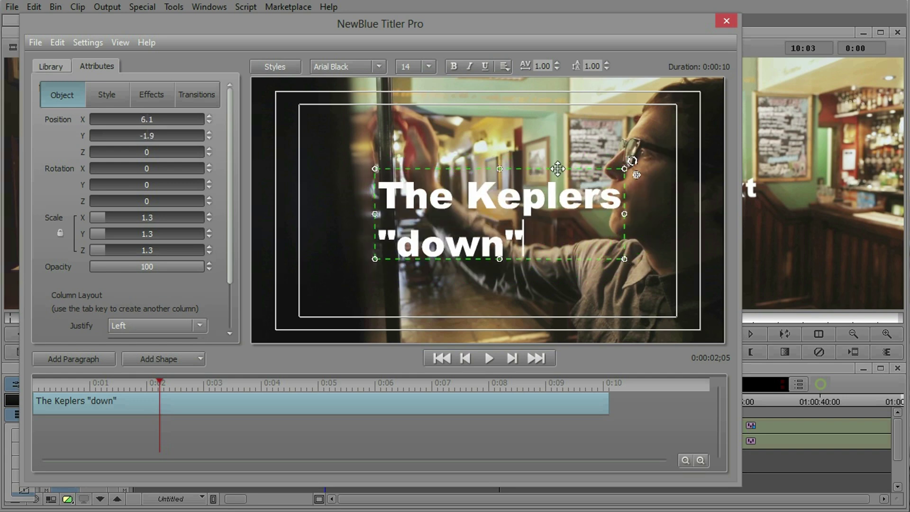
pyautogui.moveTo(552, 169); pyautogui.dragTo(555, 168)
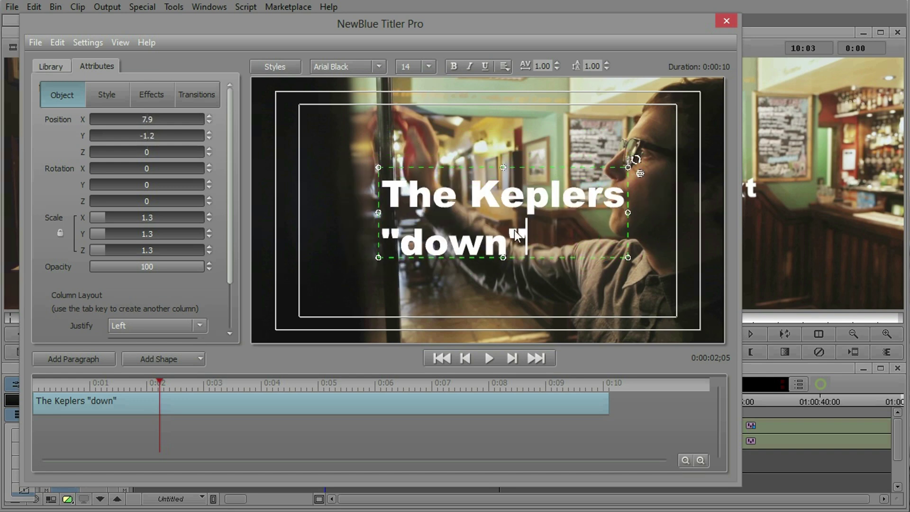
pyautogui.moveTo(554, 167); pyautogui.dragTo(592, 86)
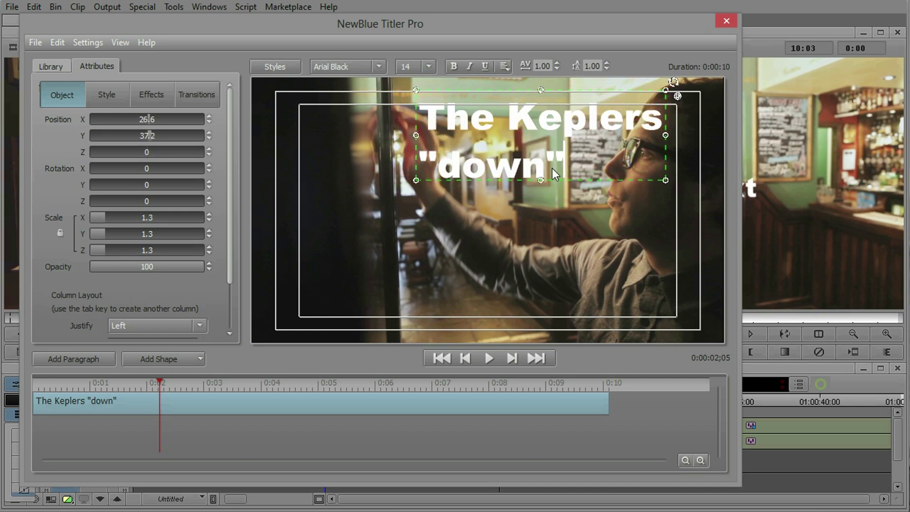
# - Sample the brown floor and then the green wall in the footage, keeping the green as the title's 3D Face color
pyautogui.click(102, 95)
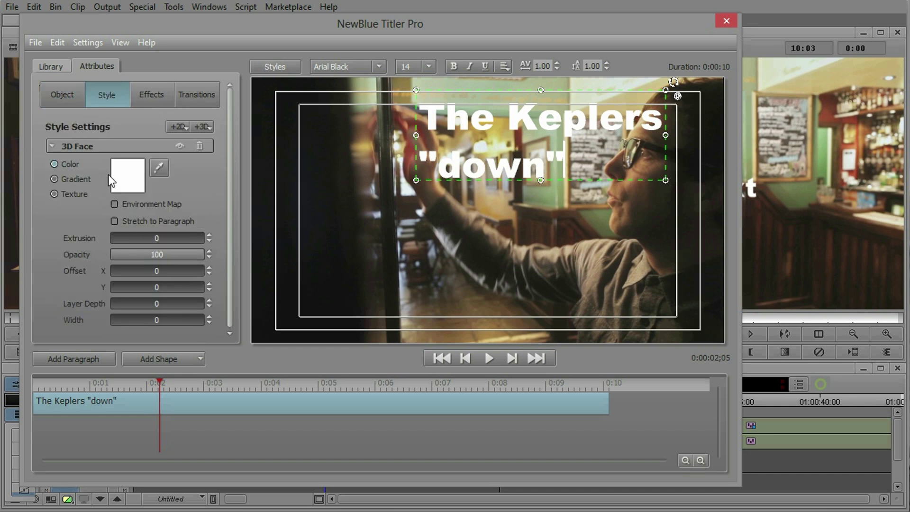
pyautogui.click(158, 169)
pyautogui.click(486, 320)
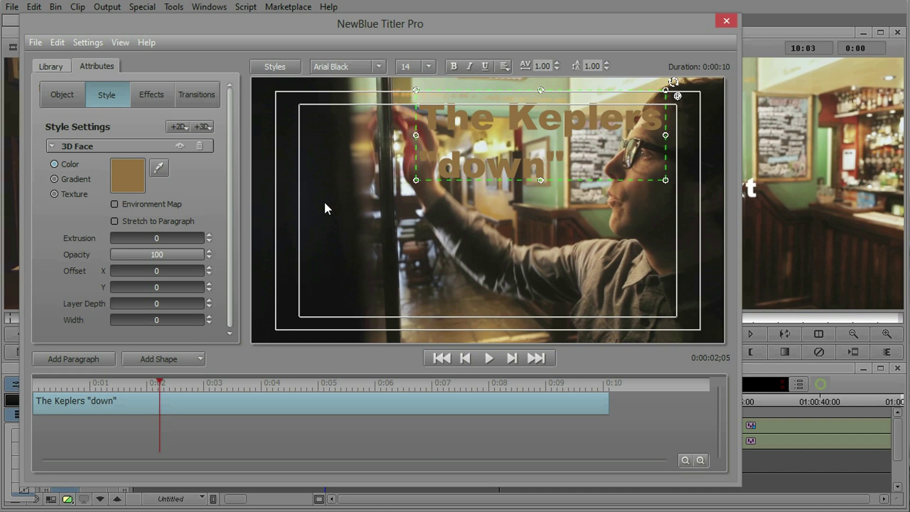
pyautogui.click(159, 168)
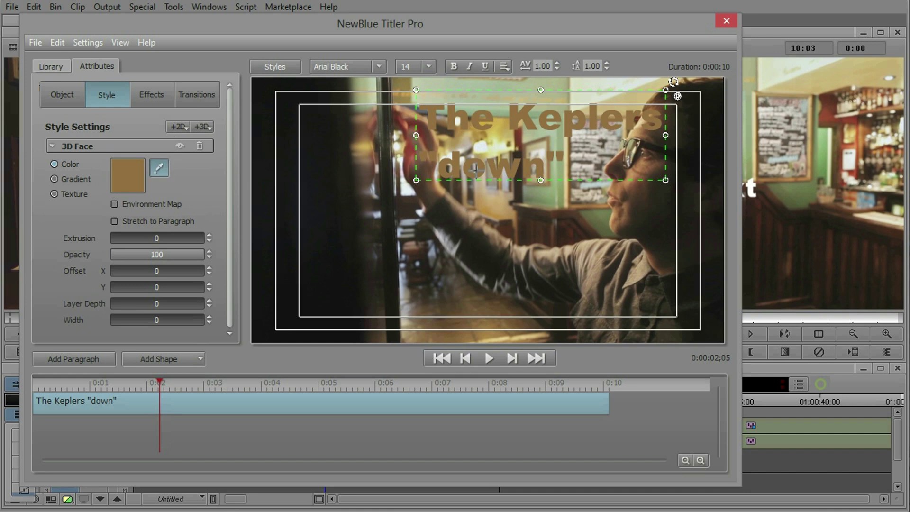
pyautogui.click(553, 192)
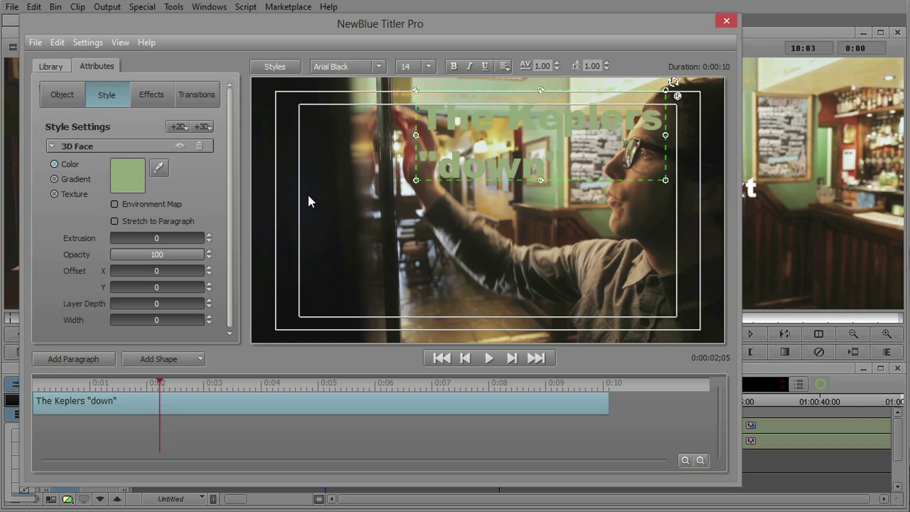
# - Change the title's 3D Face color to a neutral near-white and move the title slightly lower in the frame
pyautogui.click(121, 174)
pyautogui.moveTo(448, 226); pyautogui.dragTo(453, 164)
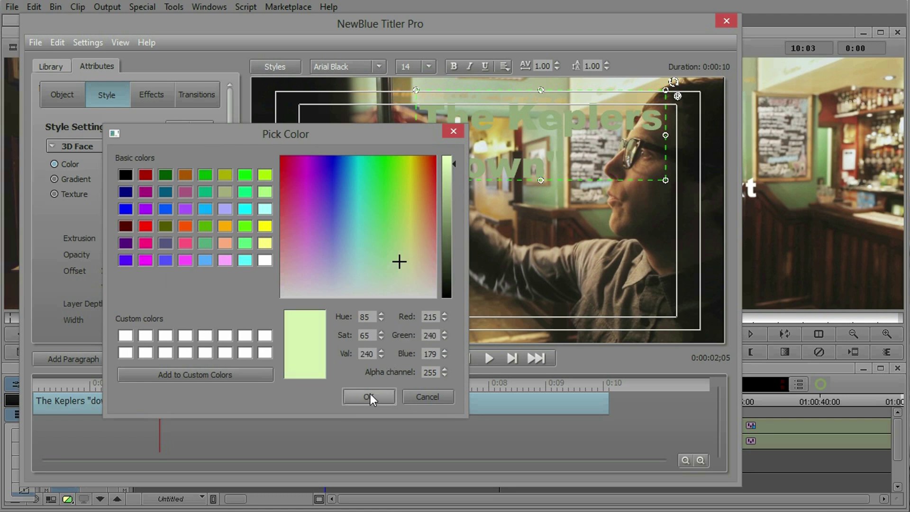
pyautogui.moveTo(399, 261); pyautogui.dragTo(427, 300)
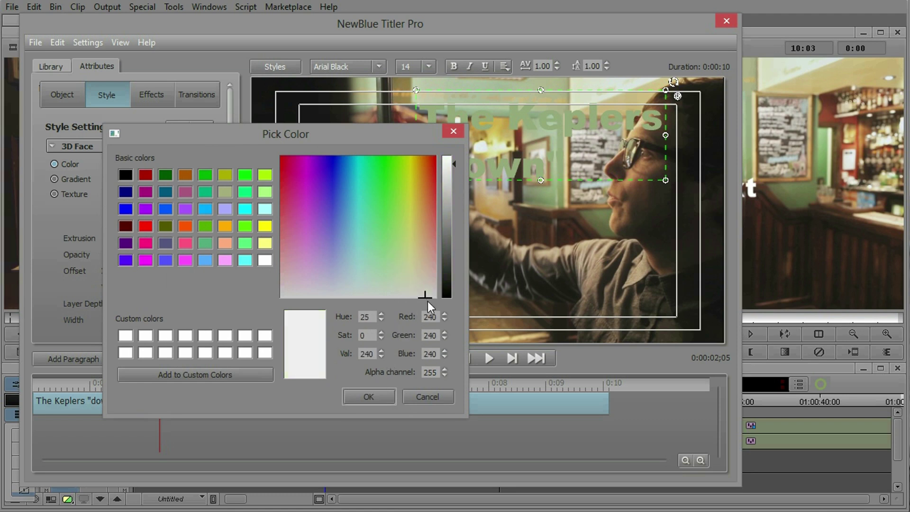
pyautogui.click(382, 391)
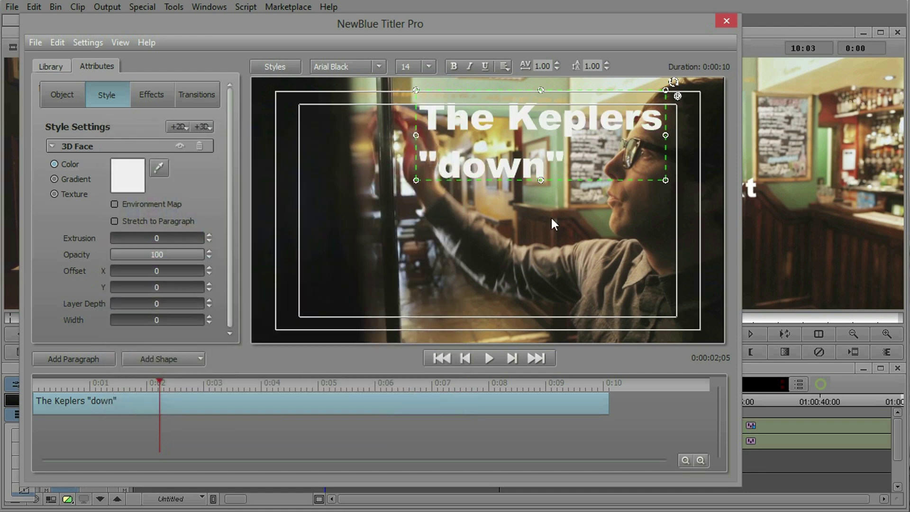
pyautogui.moveTo(545, 181); pyautogui.dragTo(542, 192)
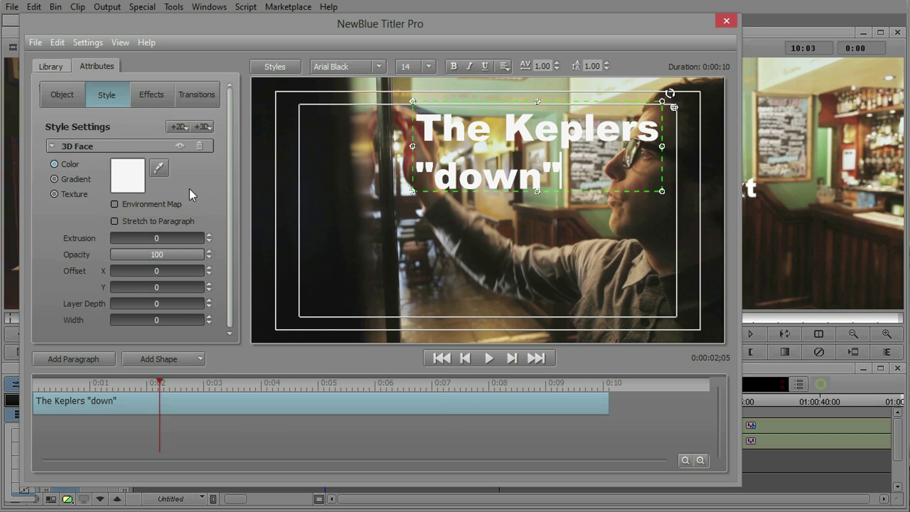
# - Switch the 3D Face to a vertical gradient with a gray lower stop, RGB 165, 165, 165, and move the title slightly down
pyautogui.click(66, 178)
pyautogui.moveTo(111, 163); pyautogui.dragTo(128, 167)
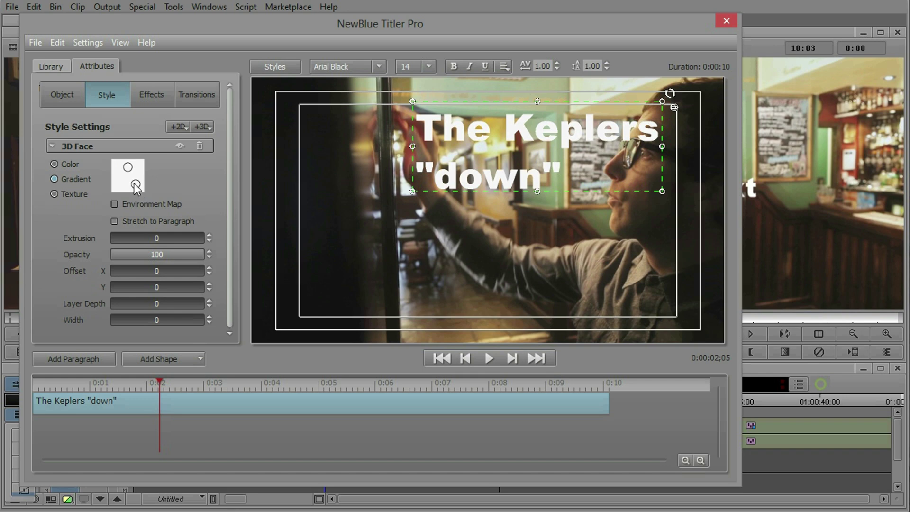
pyautogui.doubleClick(128, 186)
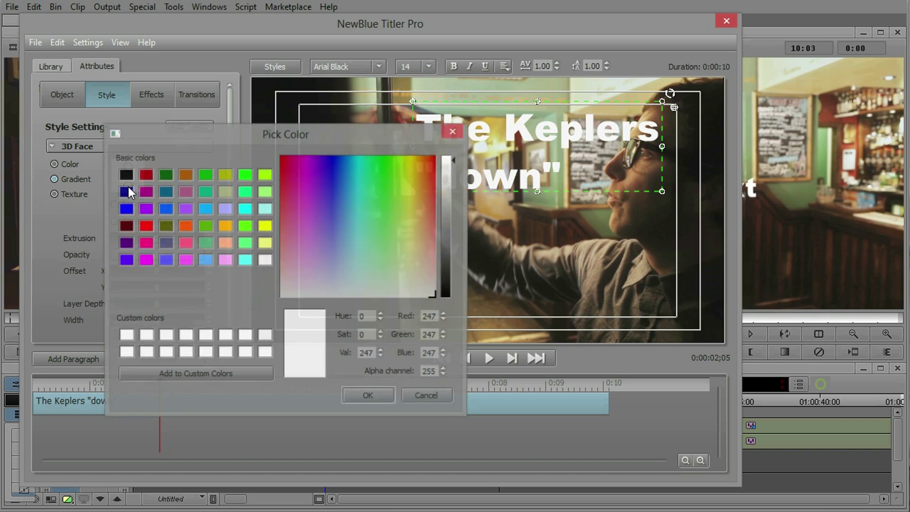
pyautogui.moveTo(180, 135); pyautogui.dragTo(250, 122)
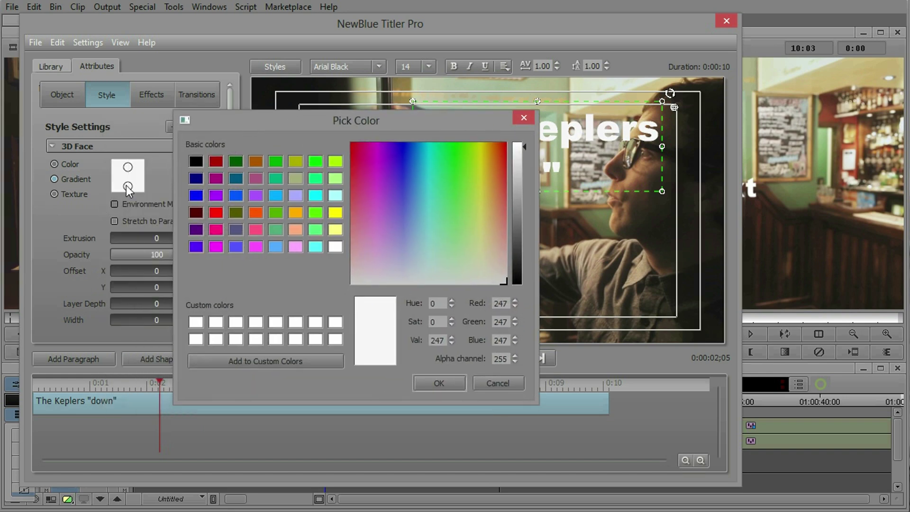
pyautogui.moveTo(519, 163); pyautogui.dragTo(521, 192)
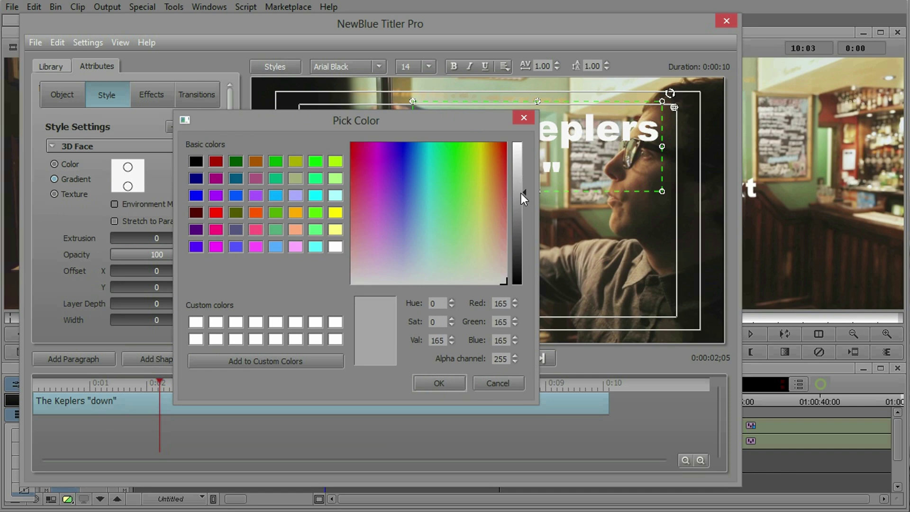
pyautogui.click(440, 381)
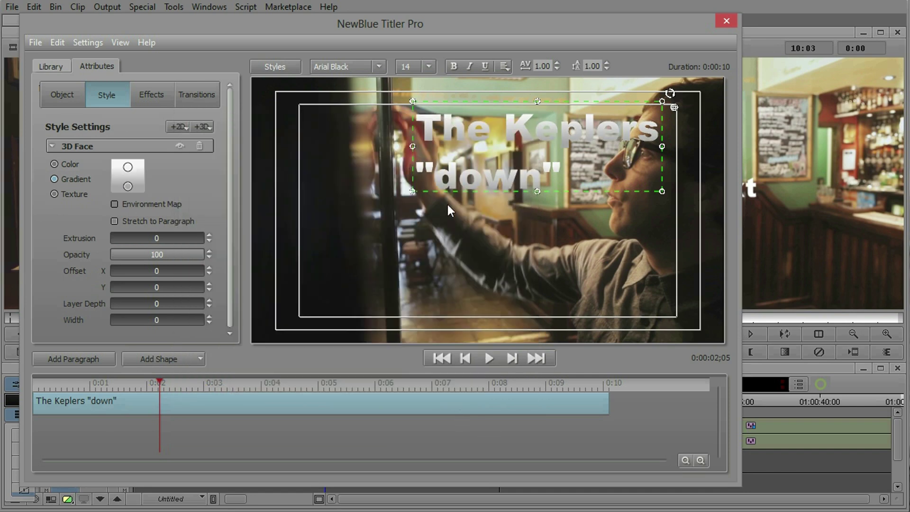
pyautogui.moveTo(473, 194); pyautogui.dragTo(460, 216)
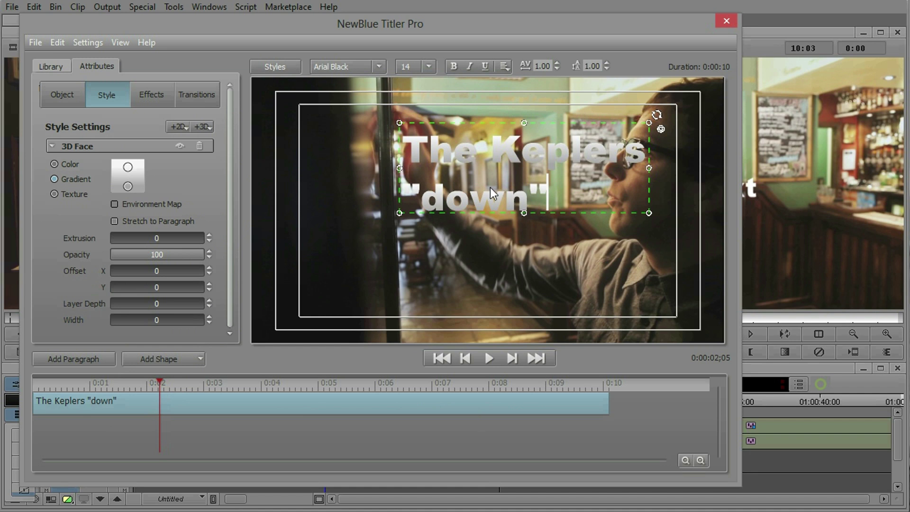
# - Try several positions and angles for the 3D Face gradient's two color stops, including sideways and diagonal blends
pyautogui.moveTo(127, 167); pyautogui.dragTo(126, 174)
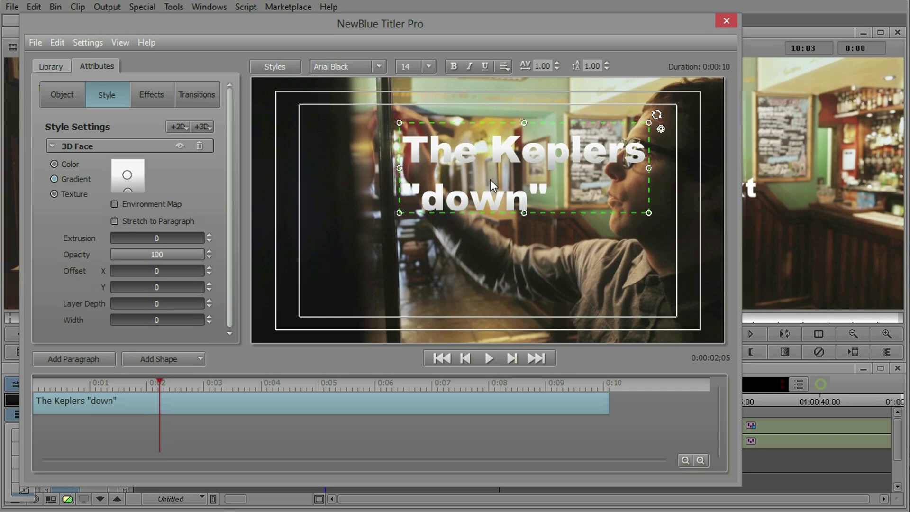
pyautogui.moveTo(127, 175); pyautogui.dragTo(116, 175)
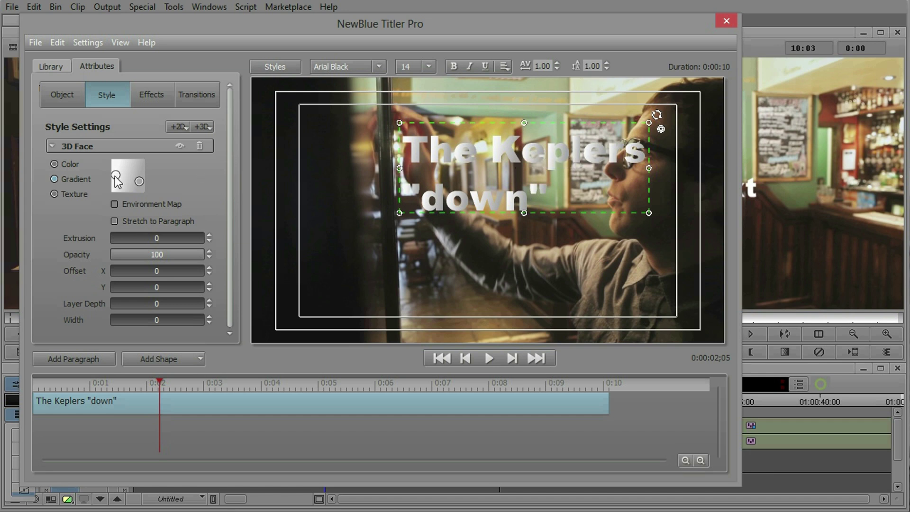
pyautogui.moveTo(115, 175); pyautogui.dragTo(128, 168)
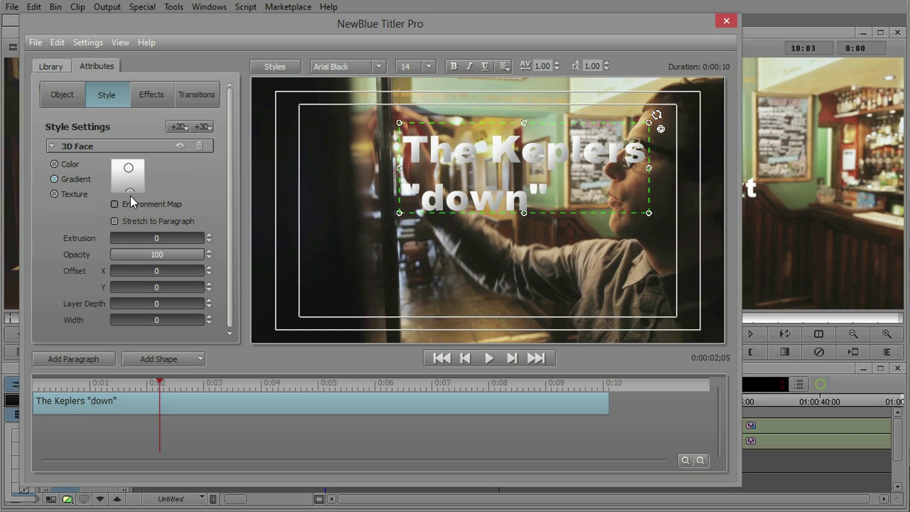
pyautogui.moveTo(127, 171); pyautogui.dragTo(126, 178)
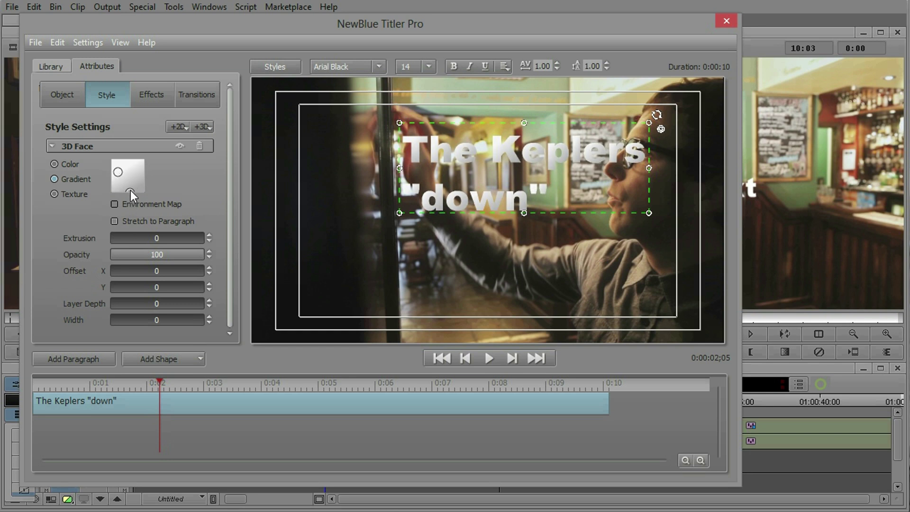
# - Try Stretch to Paragraph with a sideways gradient, then turn the option off and orient the gradient vertically
pyautogui.click(115, 221)
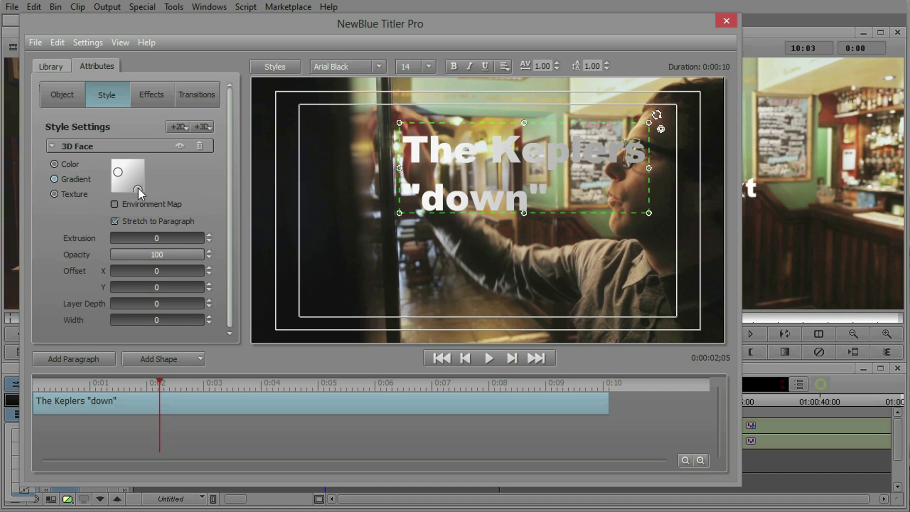
pyautogui.moveTo(118, 172); pyautogui.dragTo(128, 171)
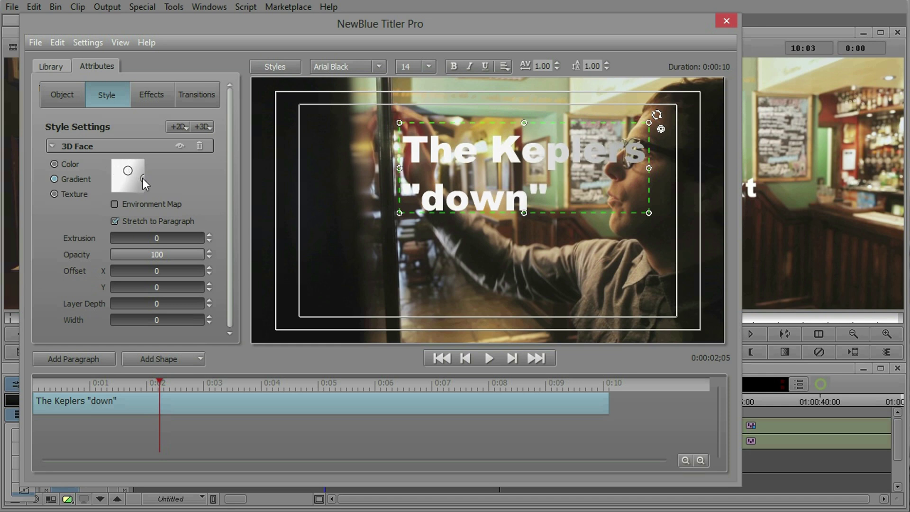
pyautogui.click(114, 221)
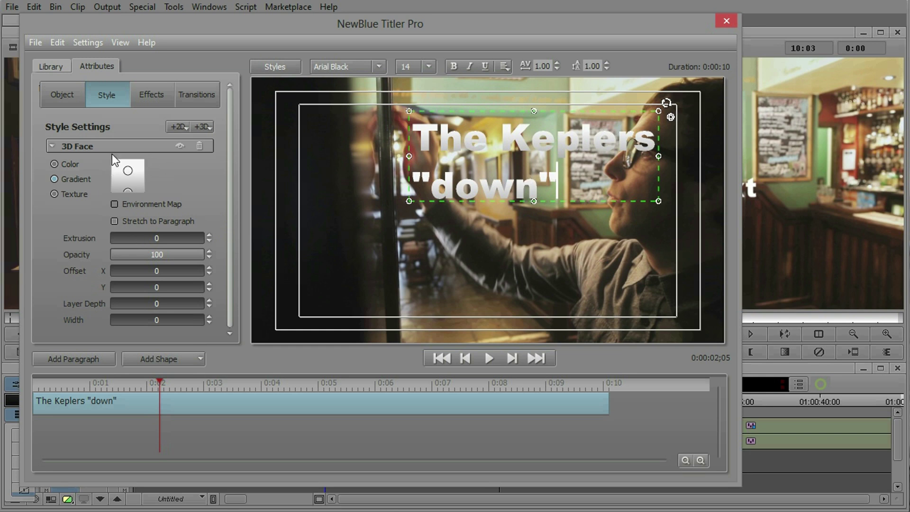
# - Collapse the 3D Face settings, add a 2D shadow to the title and set the shadow's blur to 18
pyautogui.click(51, 146)
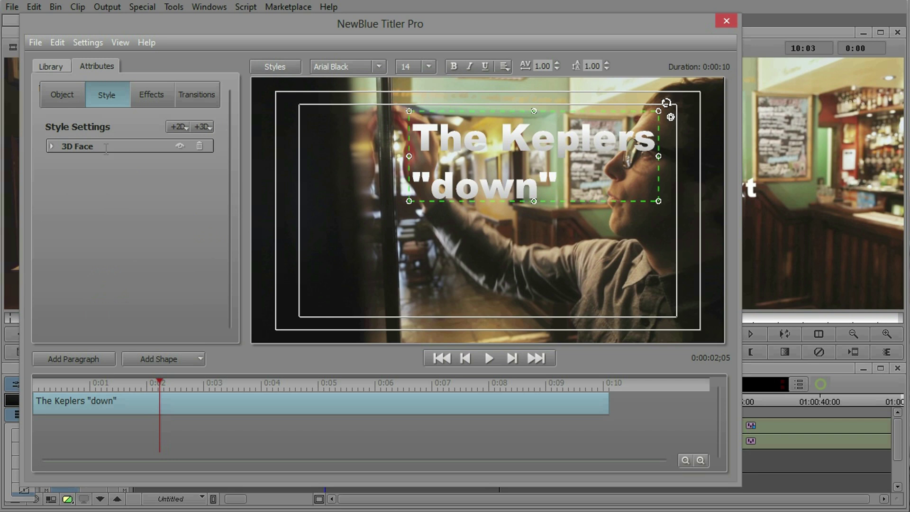
pyautogui.click(183, 126)
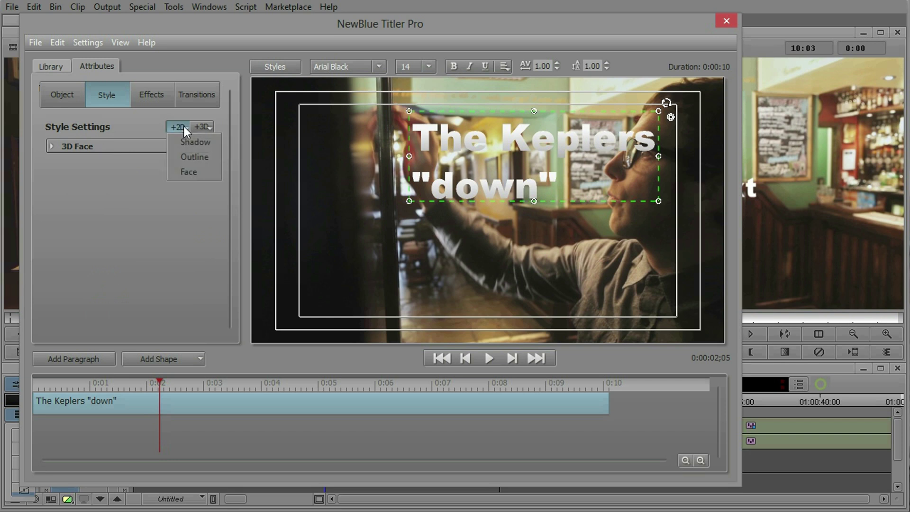
pyautogui.click(200, 143)
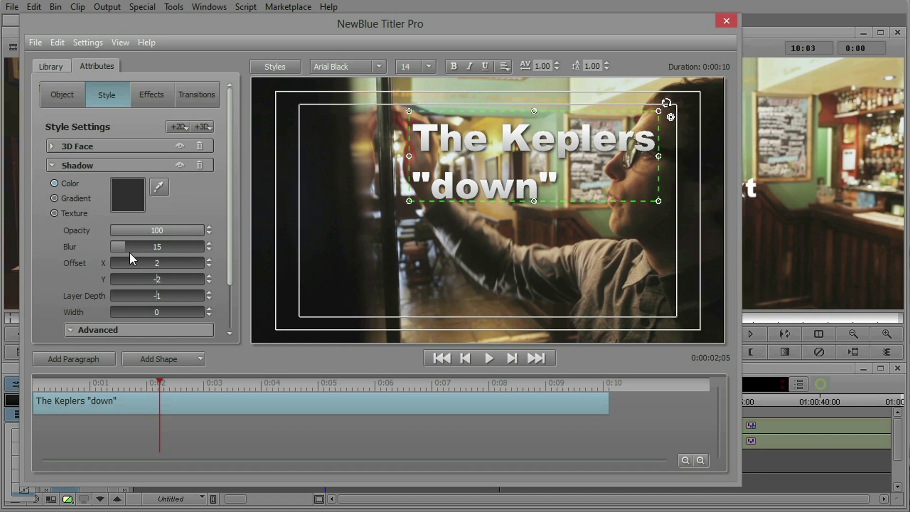
pyautogui.moveTo(121, 245)
pyautogui.mouseDown()
pyautogui.moveTo(161, 248)
pyautogui.moveTo(128, 249)
pyautogui.mouseUp()
pyautogui.moveTo(192, 230); pyautogui.dragTo(220, 240)
pyautogui.moveTo(133, 262); pyautogui.dragTo(131, 281)
pyautogui.hotkey('ctrl', 'z')
# - Move the two-line title toward the middle of the frame and change its font to Aharoni
pyautogui.moveTo(492, 111); pyautogui.dragTo(447, 157)
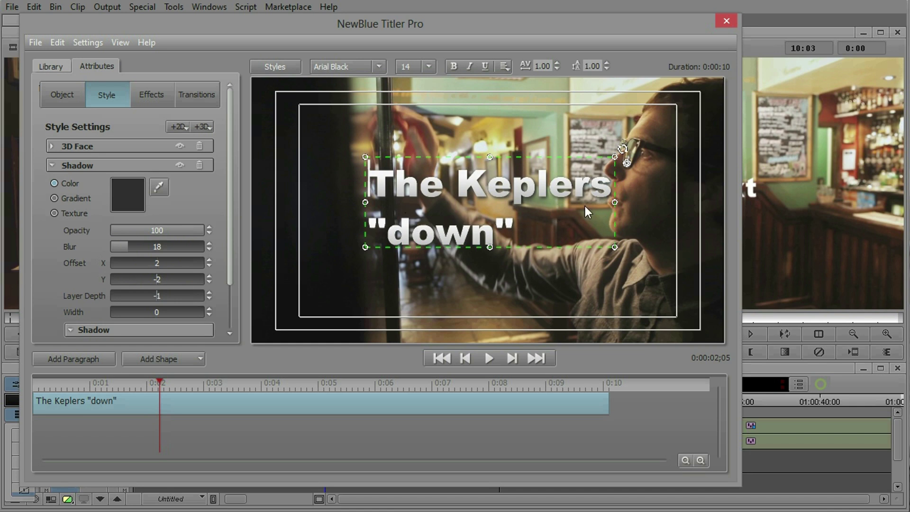
pyautogui.hotkey('ctrl', 'z')
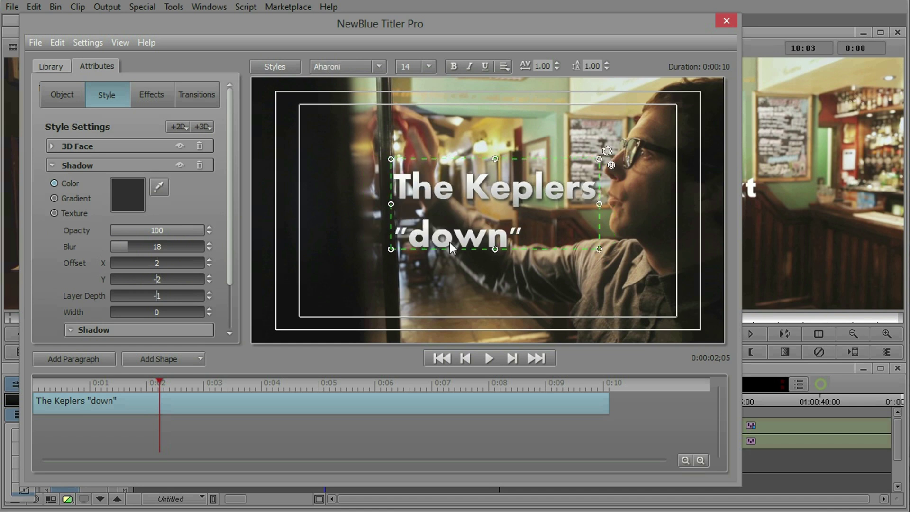